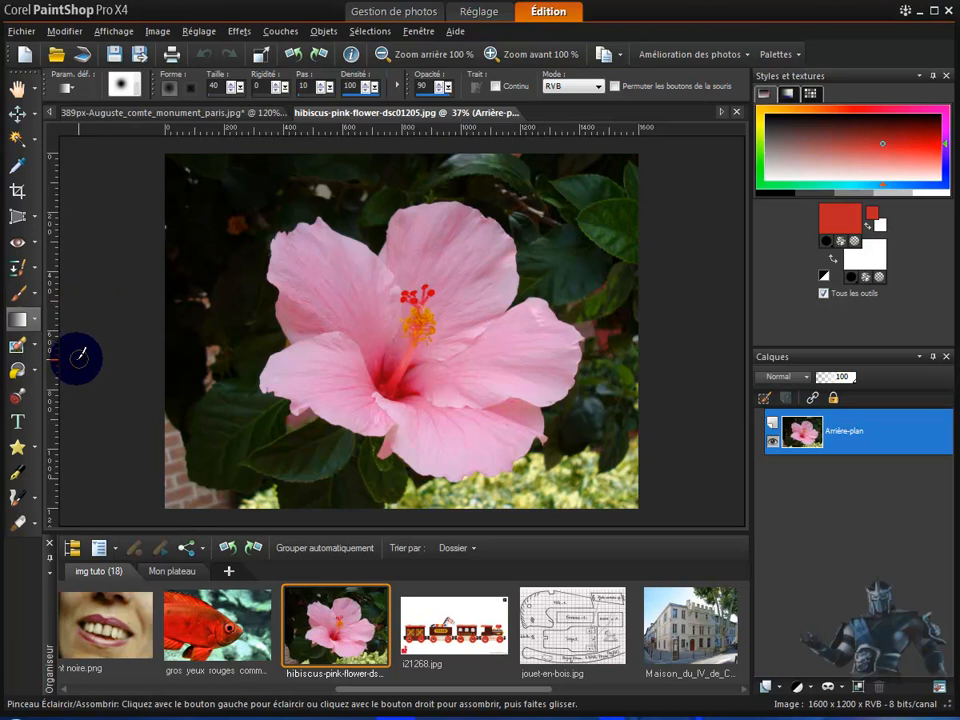
Activate the Gomme eraser and set its brush size to 117 for the hibiscus photo
left_click(36, 347)
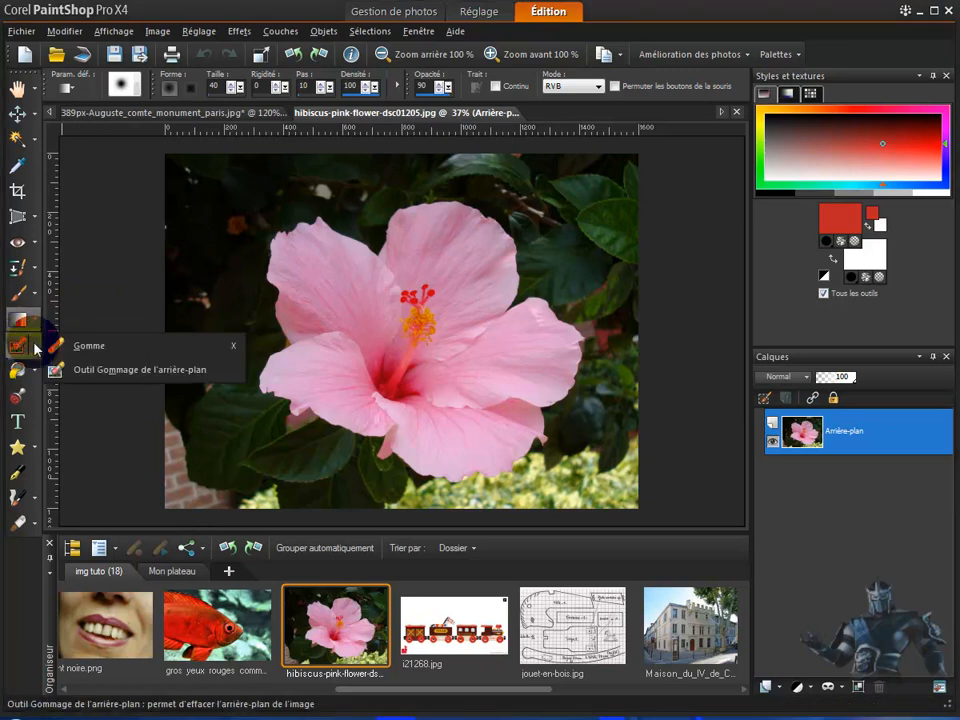
left_click(89, 346)
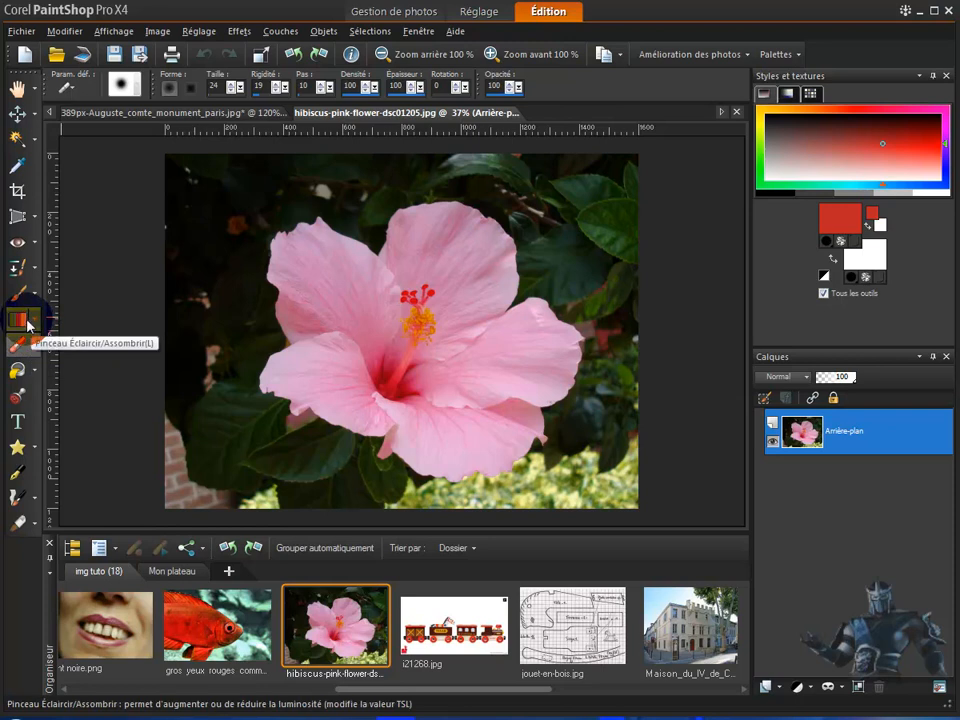
left_click(38, 348)
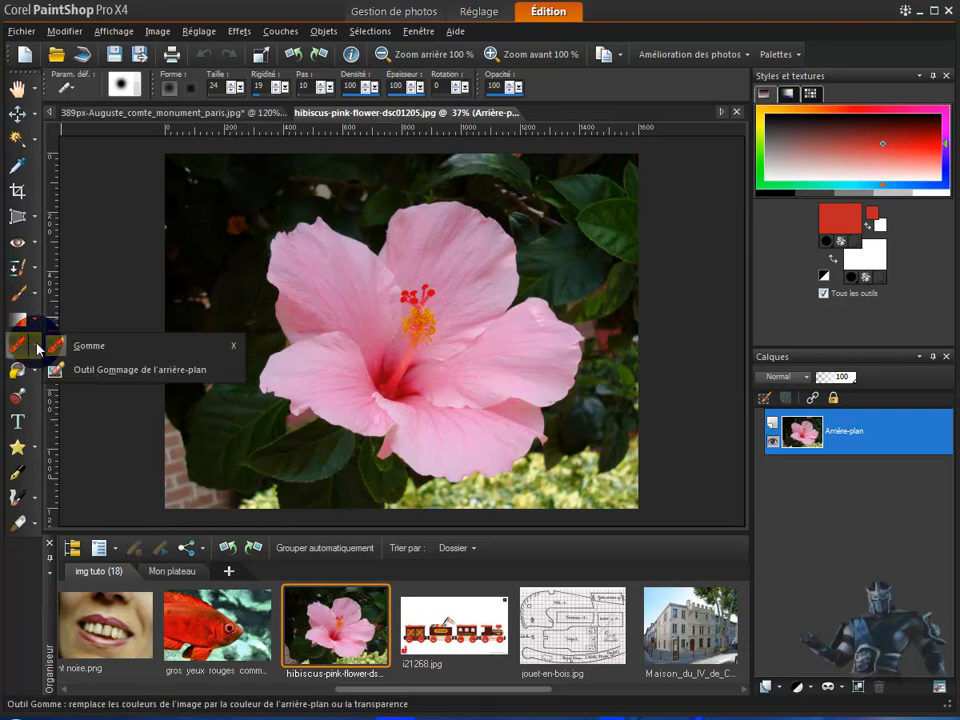
left_click(76, 348)
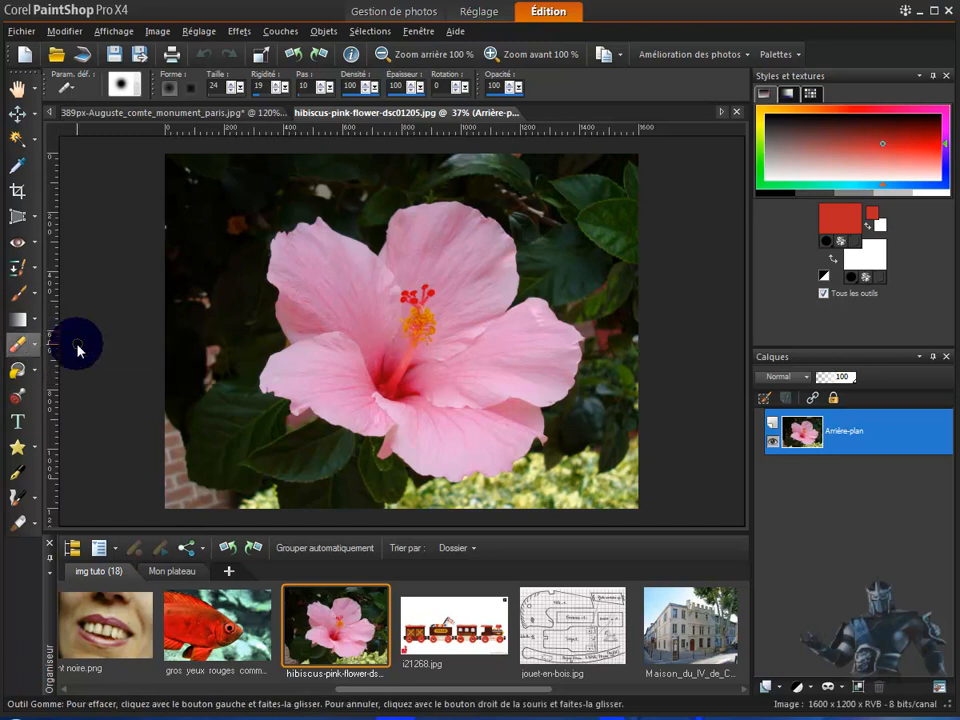
left_click(38, 350)
left_click(100, 347)
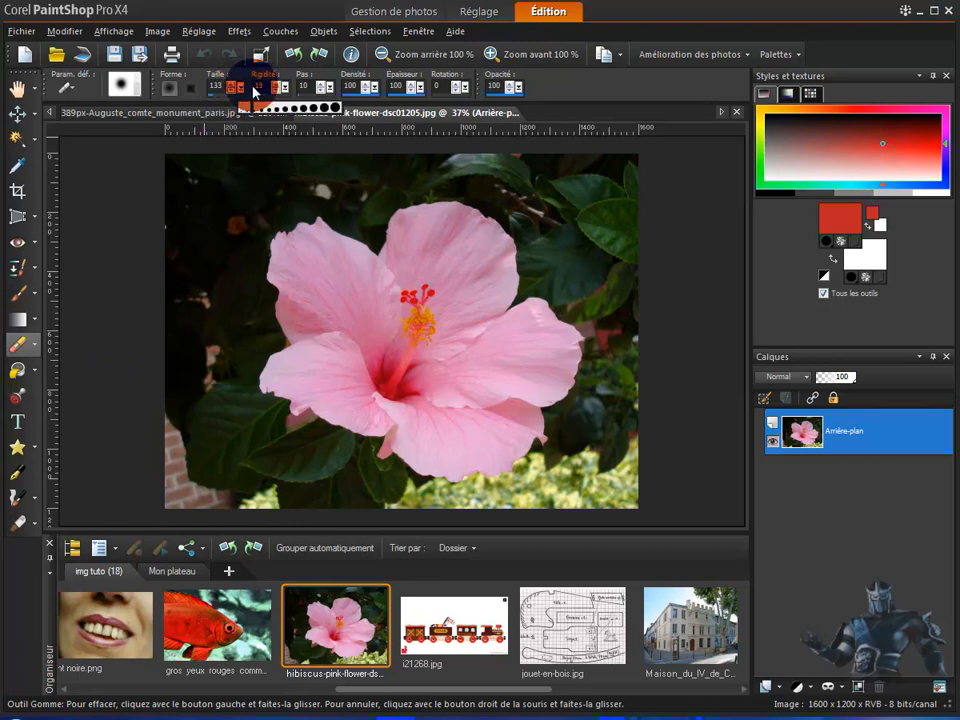
left_click_drag(254, 91, 250, 100)
left_click(97, 217)
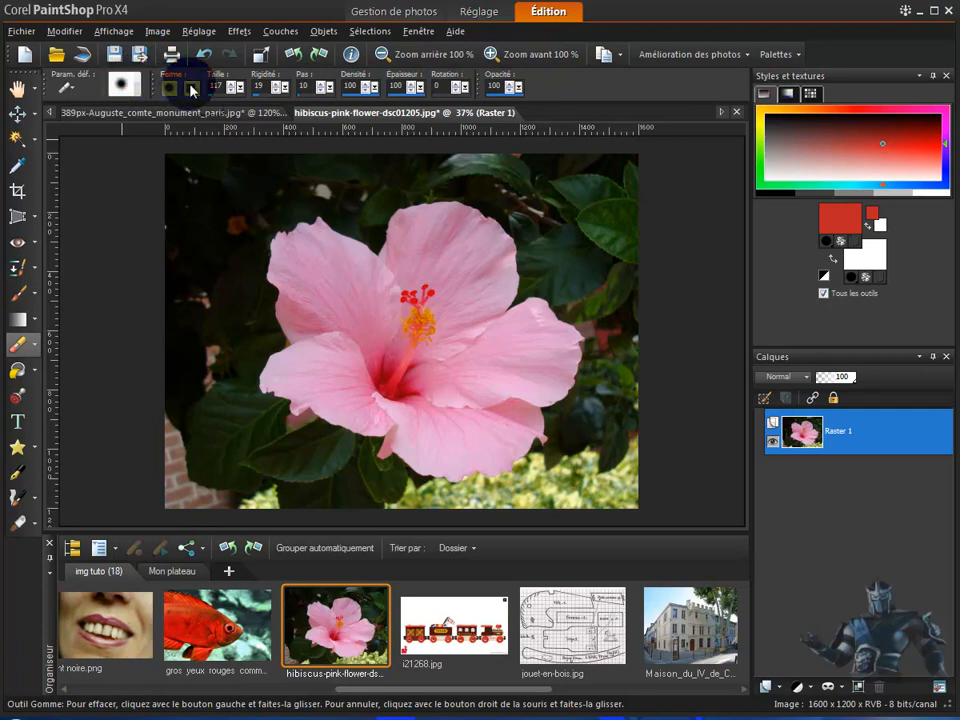
Look through the eraser's brush tip presets
left_click(125, 88)
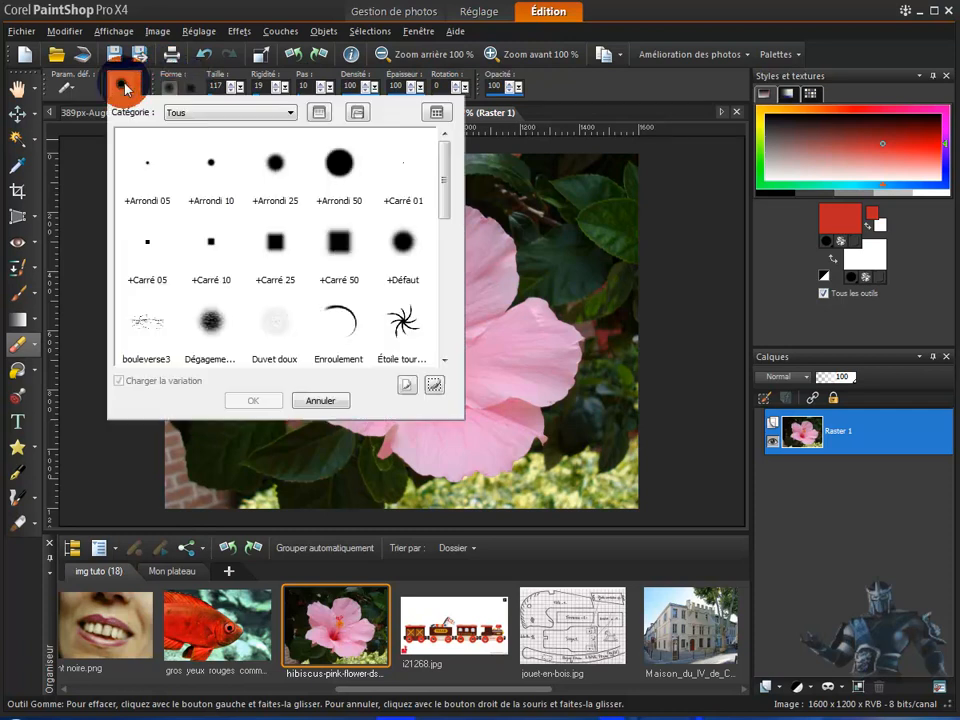
left_click_drag(446, 193, 446, 318)
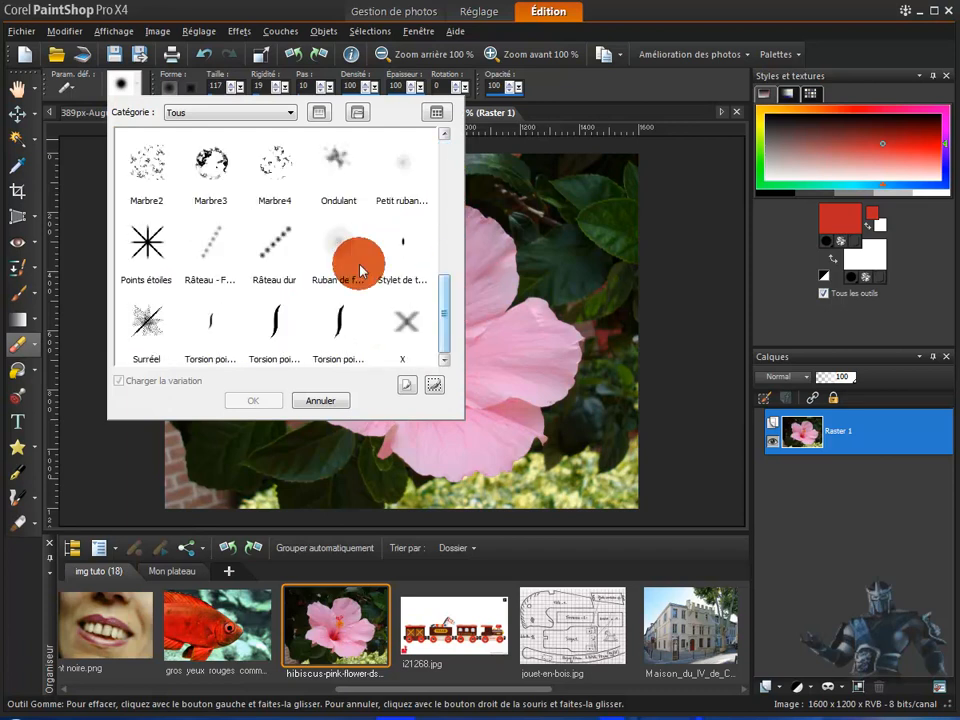
left_click(321, 402)
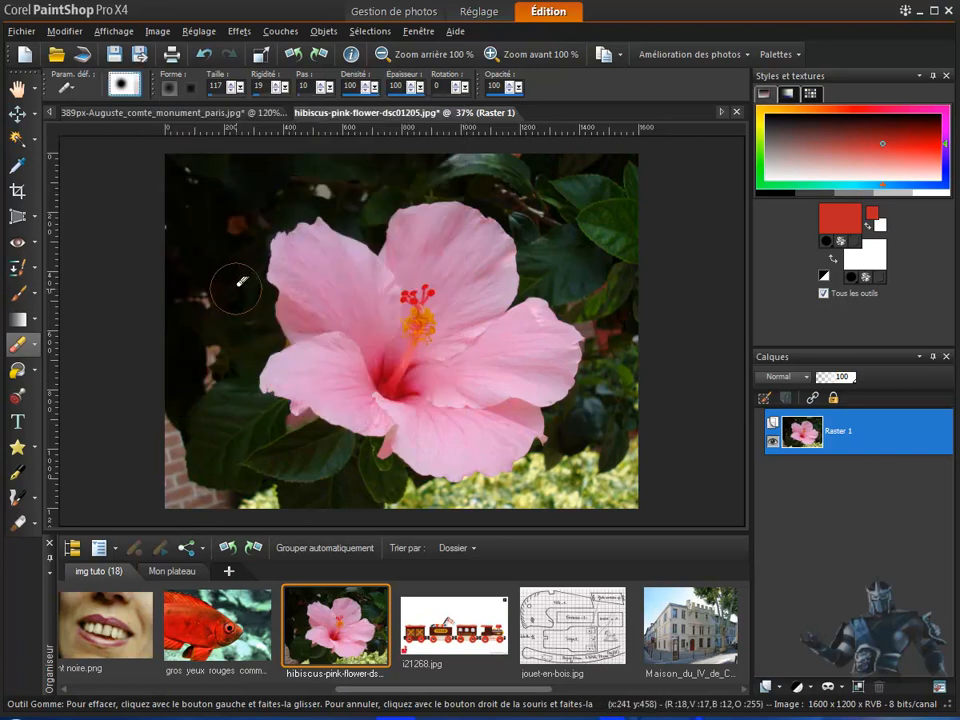
Try erasing the photo's edges and a strip beside the upper petal with the Gomme eraser, undoing the strokes
left_click_drag(176, 160, 626, 159)
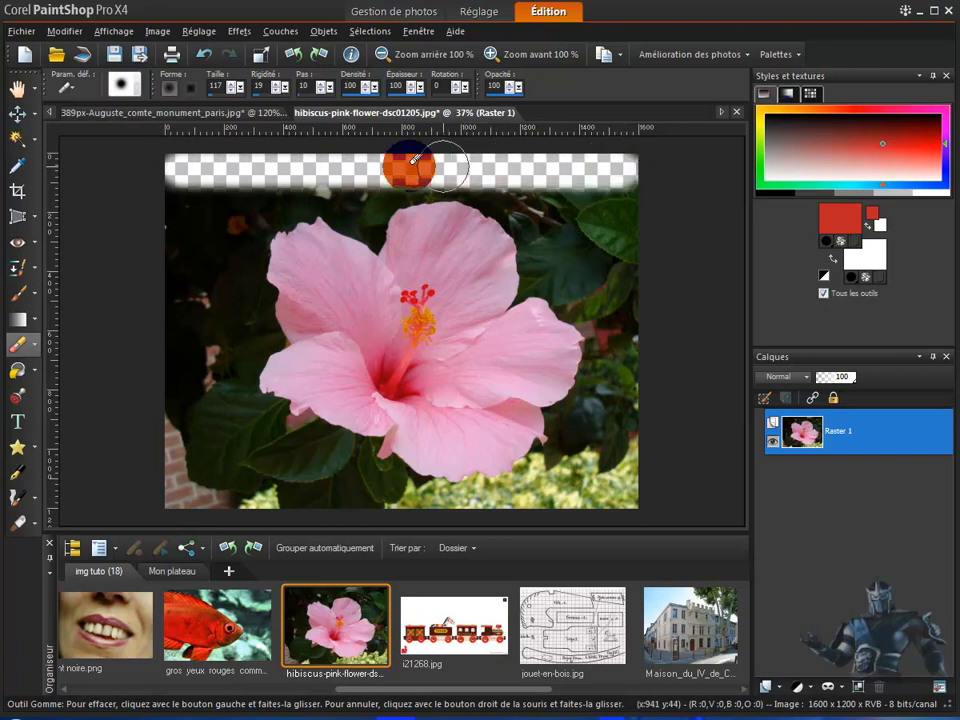
mouse_move(643, 175)
left_mouse_down()
mouse_move(626, 495)
mouse_move(479, 510)
mouse_move(559, 495)
mouse_move(609, 425)
mouse_move(601, 292)
mouse_move(559, 198)
mouse_move(597, 202)
mouse_move(610, 281)
mouse_move(579, 190)
mouse_move(559, 232)
mouse_move(486, 248)
mouse_move(429, 310)
mouse_move(554, 227)
mouse_move(526, 206)
mouse_move(404, 268)
mouse_move(469, 270)
mouse_move(432, 266)
mouse_move(447, 255)
mouse_move(388, 318)
mouse_move(443, 312)
mouse_move(450, 268)
left_mouse_up()
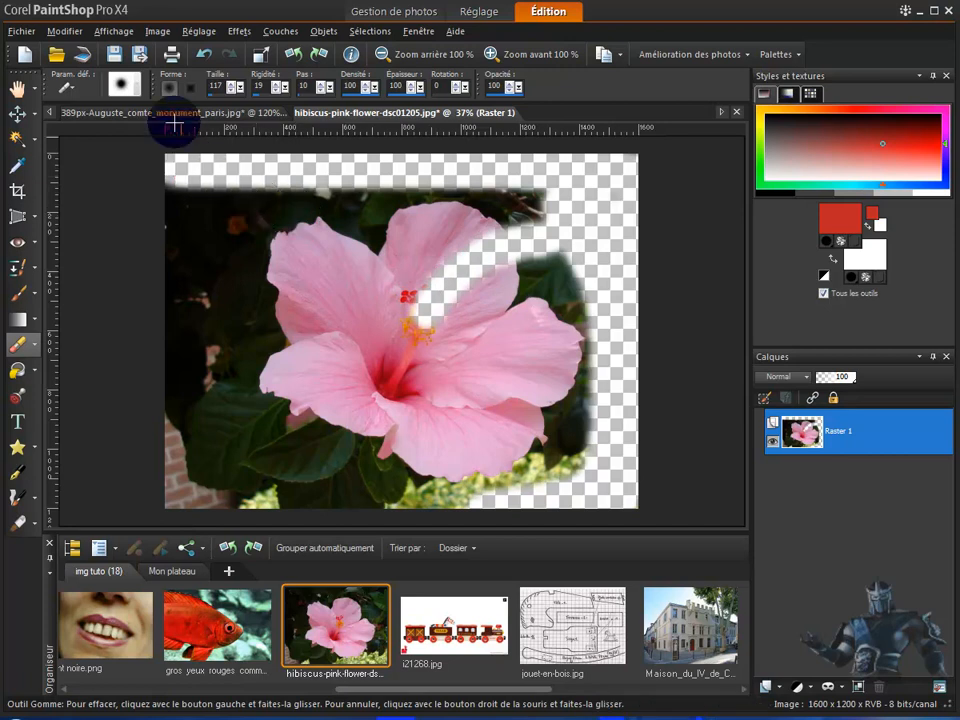
left_click(204, 56)
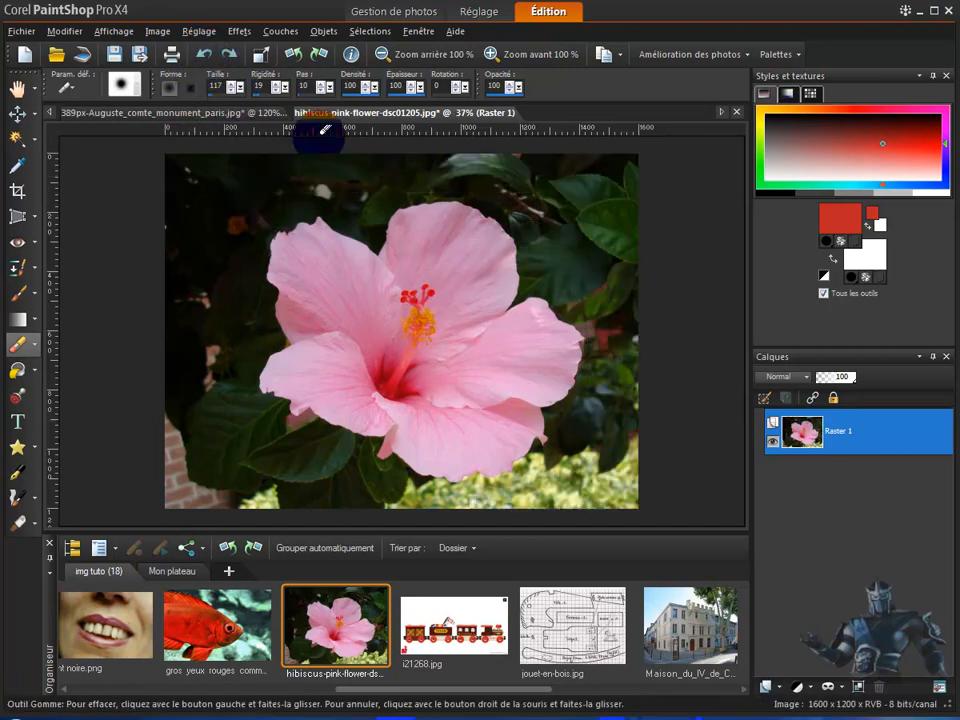
mouse_move(475, 173)
left_mouse_down()
mouse_move(535, 232)
mouse_move(538, 267)
left_mouse_up()
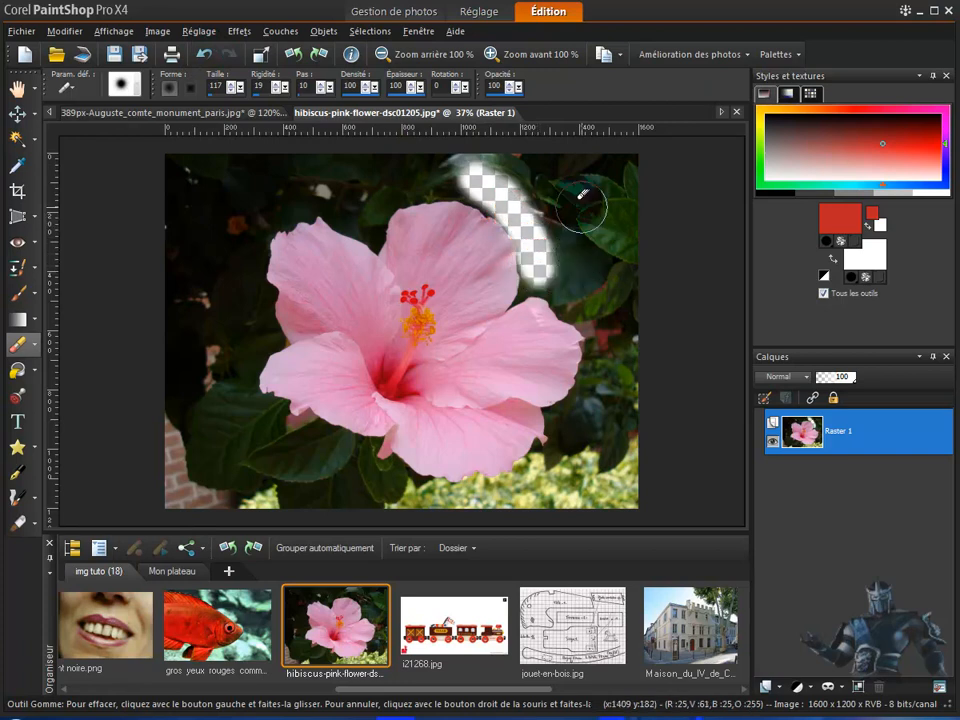
left_click(205, 56)
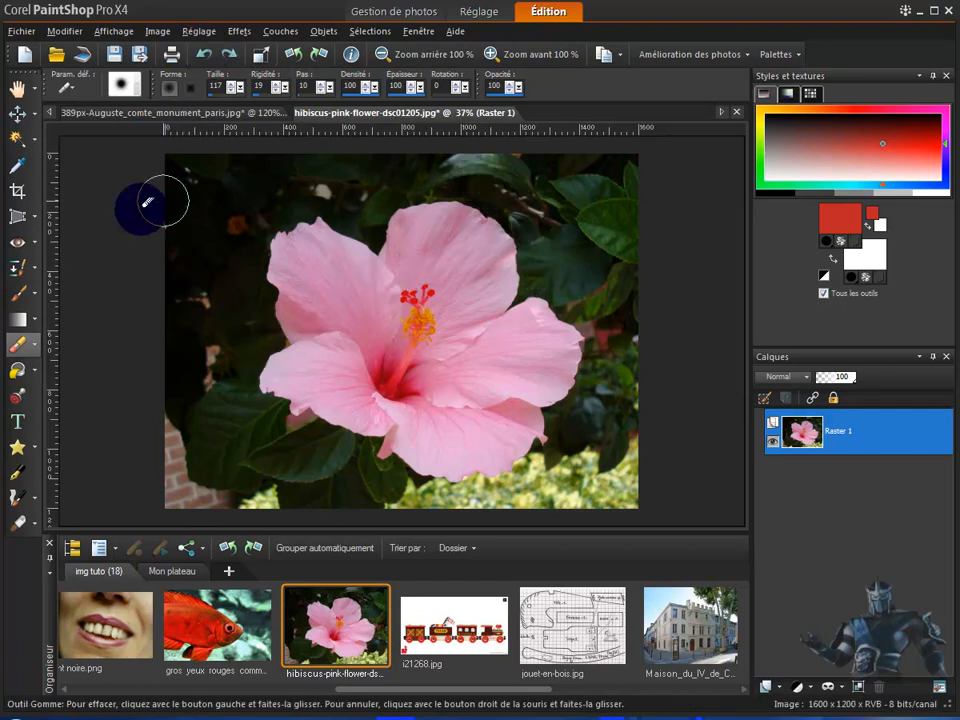
Switch to the background eraser, Outil Gommage de l'arrière-plan
left_click(35, 348)
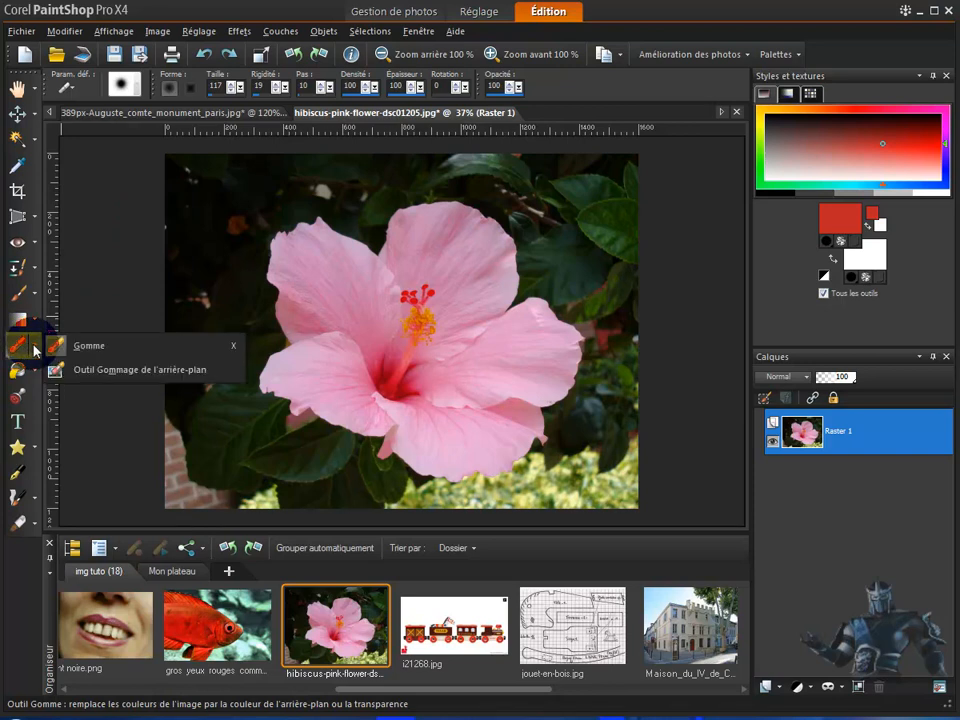
left_click(85, 347)
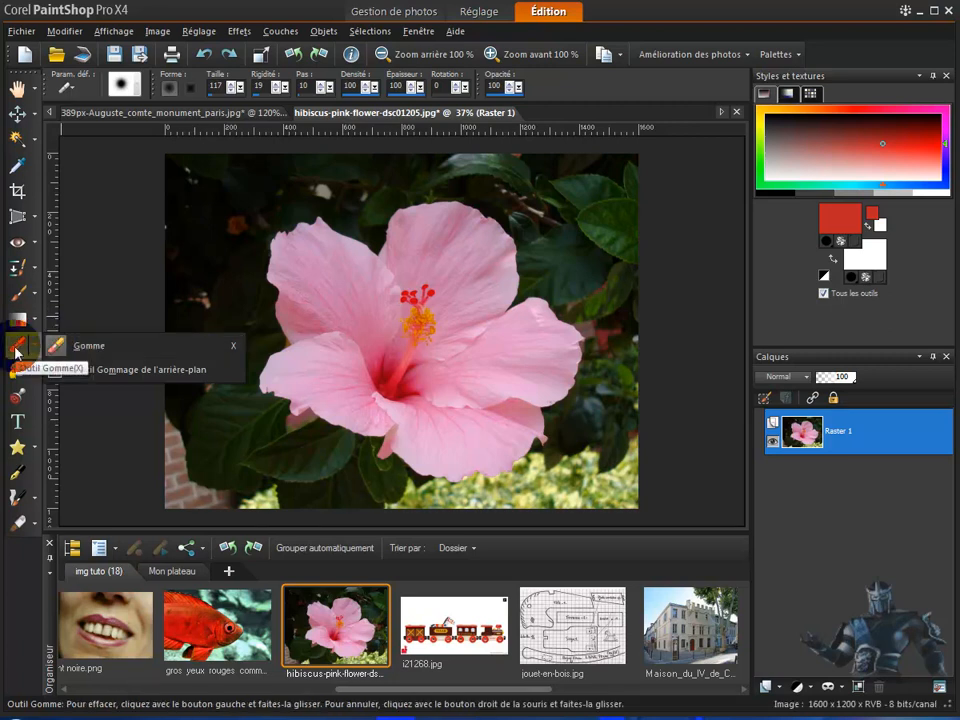
left_click(108, 372)
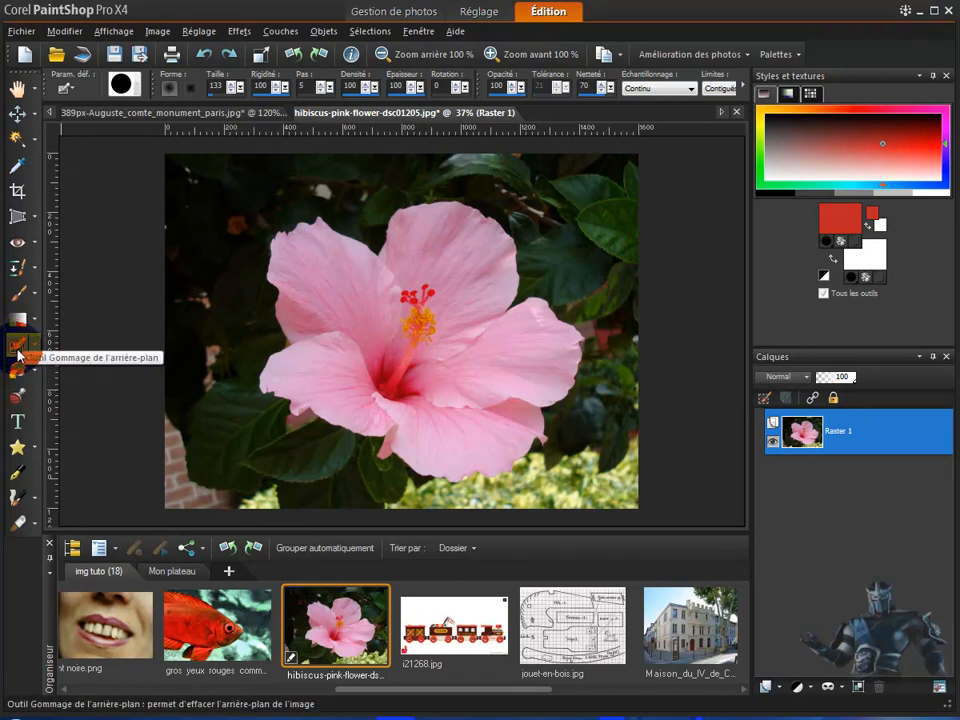
left_click(22, 349)
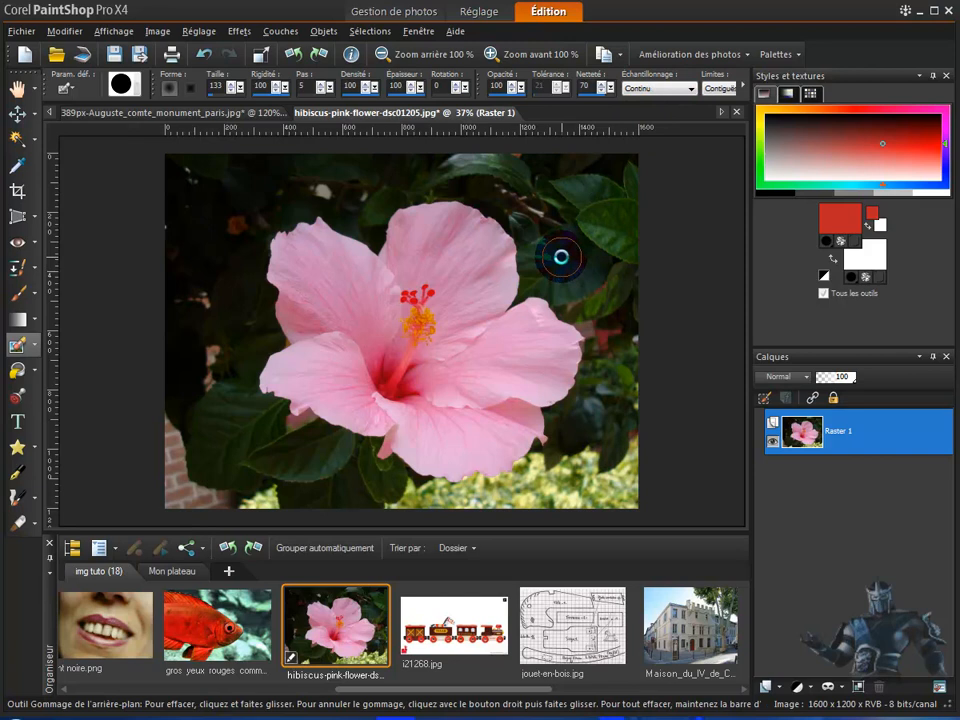
Try erasing the dark background around the upper petals with Continu sampling and undo the erasing
mouse_move(567, 251)
left_mouse_down()
mouse_move(528, 265)
mouse_move(516, 234)
mouse_move(482, 203)
mouse_move(424, 191)
mouse_move(385, 211)
mouse_move(374, 232)
mouse_move(323, 213)
mouse_move(299, 218)
mouse_move(271, 237)
mouse_move(257, 288)
mouse_move(239, 222)
mouse_move(306, 196)
mouse_move(269, 208)
mouse_move(336, 170)
mouse_move(336, 193)
mouse_move(363, 182)
mouse_move(513, 187)
mouse_move(548, 243)
mouse_move(515, 185)
mouse_move(564, 182)
mouse_move(447, 168)
mouse_move(636, 162)
mouse_move(574, 228)
mouse_move(576, 193)
mouse_move(554, 190)
mouse_move(544, 210)
mouse_move(599, 175)
mouse_move(539, 195)
mouse_move(593, 203)
mouse_move(603, 232)
left_mouse_up()
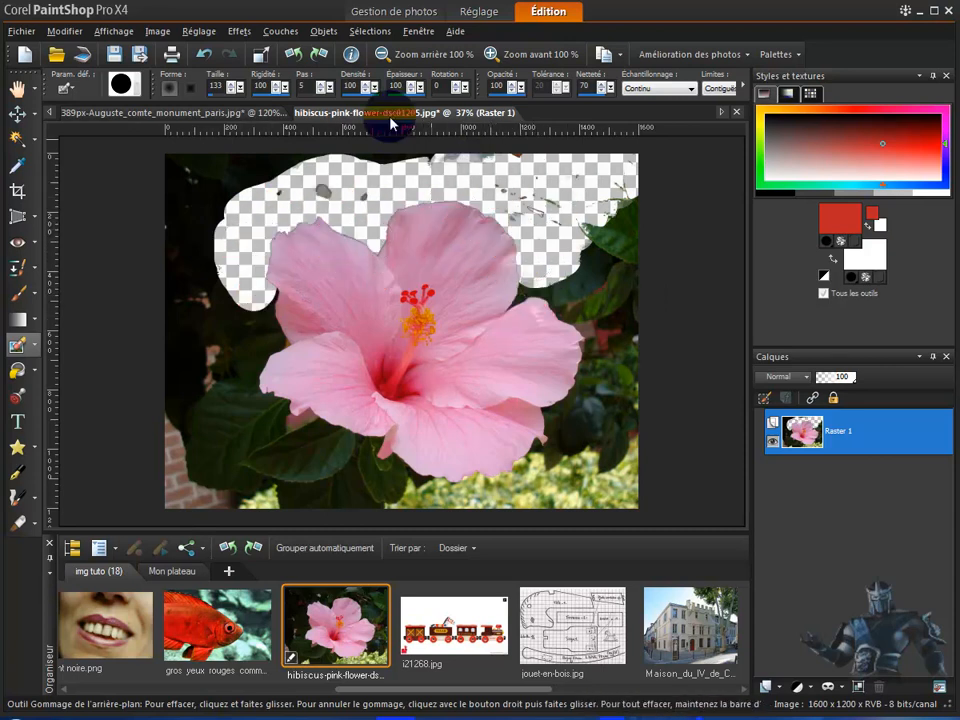
left_click(204, 56)
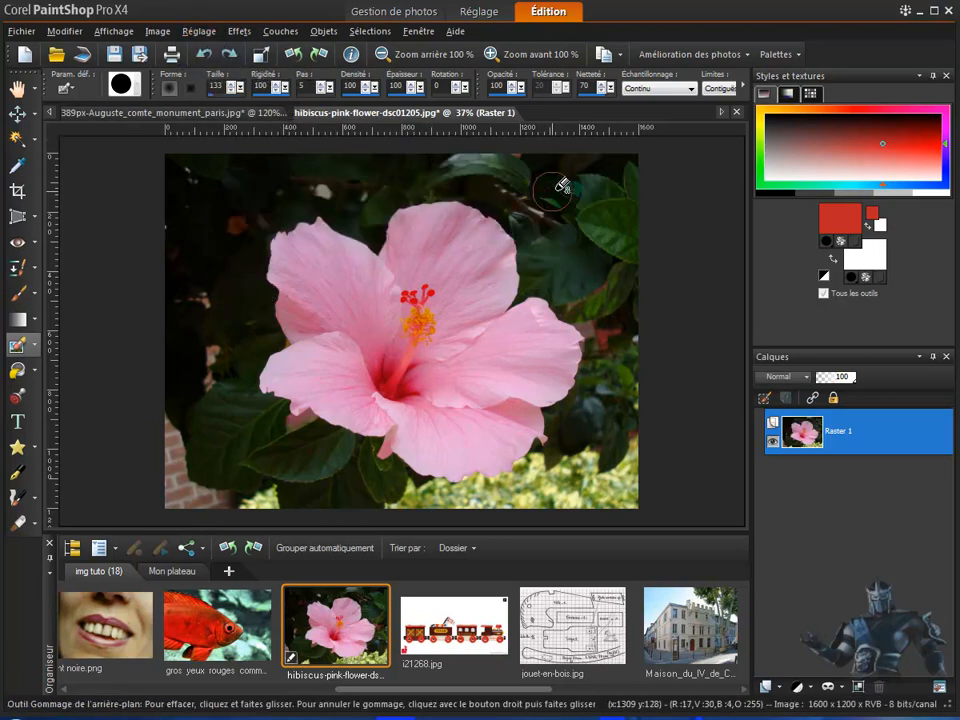
Set the sampling to Première couleur and erase test patches of the background around the flower
left_click(692, 90)
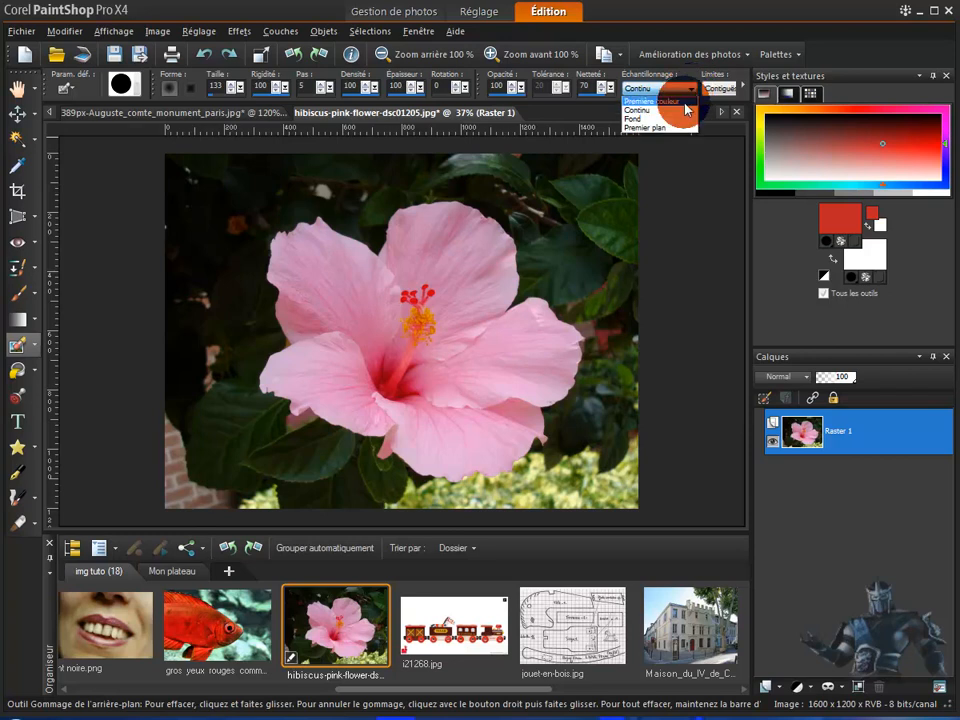
left_click(660, 101)
mouse_move(580, 255)
left_mouse_down()
mouse_move(534, 274)
mouse_move(507, 216)
mouse_move(488, 205)
mouse_move(396, 197)
mouse_move(487, 163)
mouse_move(615, 195)
mouse_move(628, 187)
mouse_move(610, 172)
mouse_move(637, 380)
mouse_move(630, 415)
mouse_move(610, 310)
mouse_move(590, 270)
mouse_move(570, 260)
mouse_move(578, 289)
left_mouse_up()
mouse_move(571, 307)
left_mouse_down()
mouse_move(585, 305)
mouse_move(580, 410)
mouse_move(619, 347)
left_mouse_up()
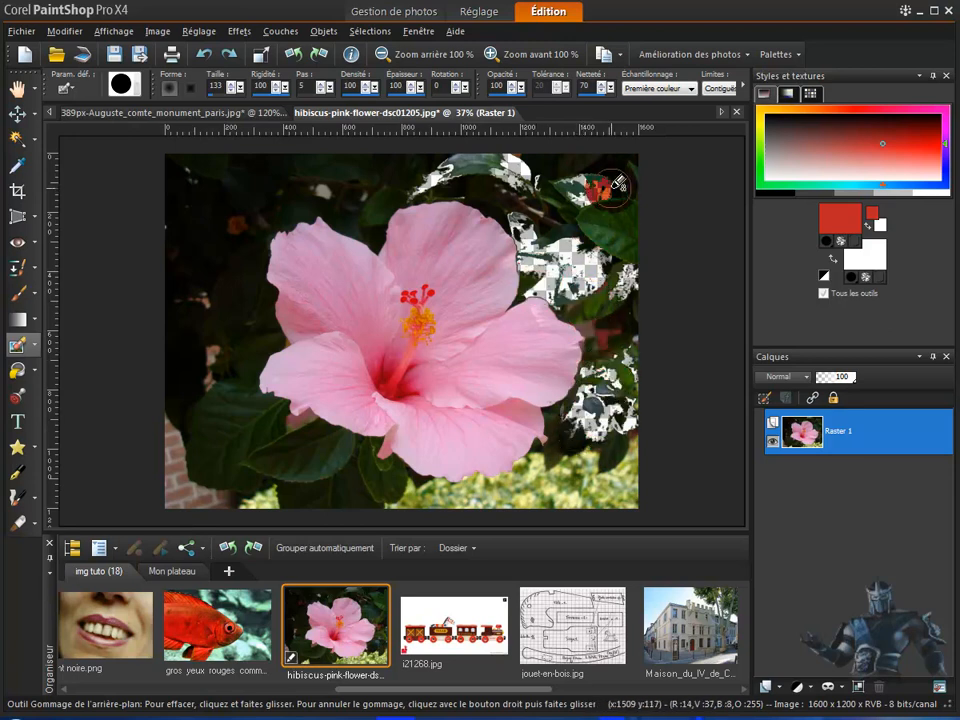
left_click_drag(623, 396, 619, 455)
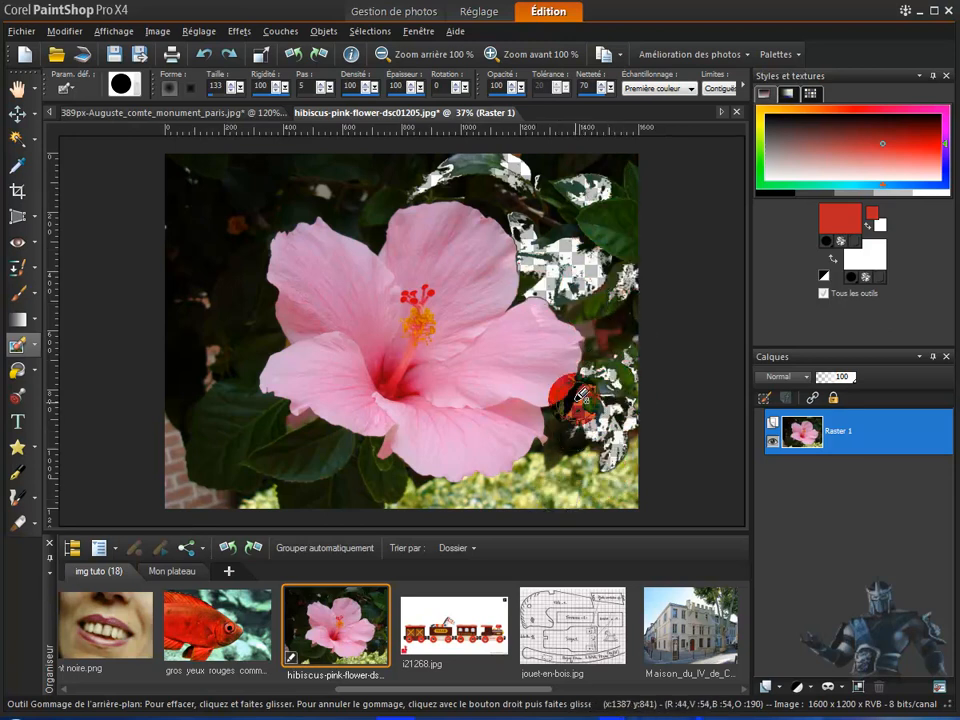
mouse_move(405, 495)
left_mouse_down()
mouse_move(243, 480)
mouse_move(212, 460)
mouse_move(250, 440)
mouse_move(350, 470)
mouse_move(345, 448)
mouse_move(210, 420)
mouse_move(283, 378)
mouse_move(250, 437)
left_mouse_up()
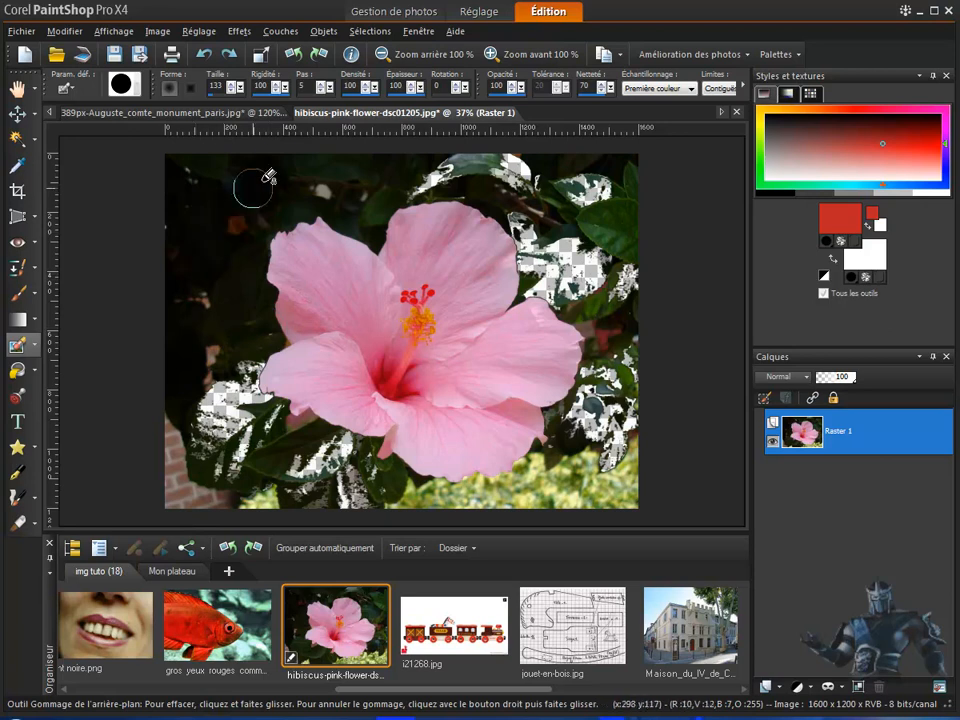
mouse_move(196, 171)
left_mouse_down()
mouse_move(442, 168)
mouse_move(345, 238)
mouse_move(520, 178)
left_mouse_up()
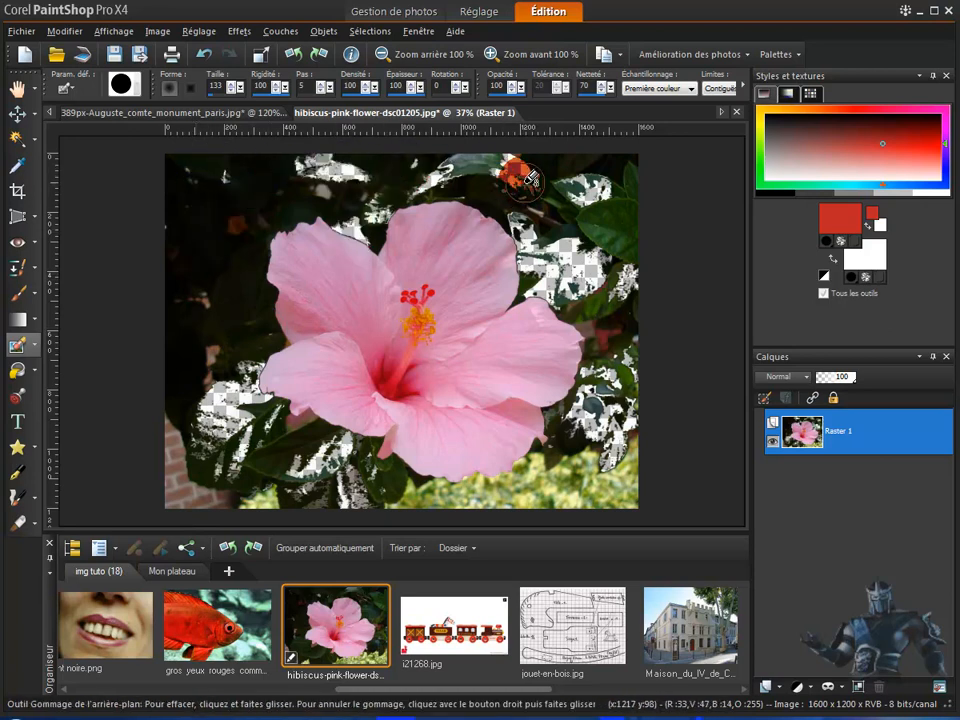
Try clearing the whole layer twice, undoing both deletions and the background eraser's test strokes
key("Delete")
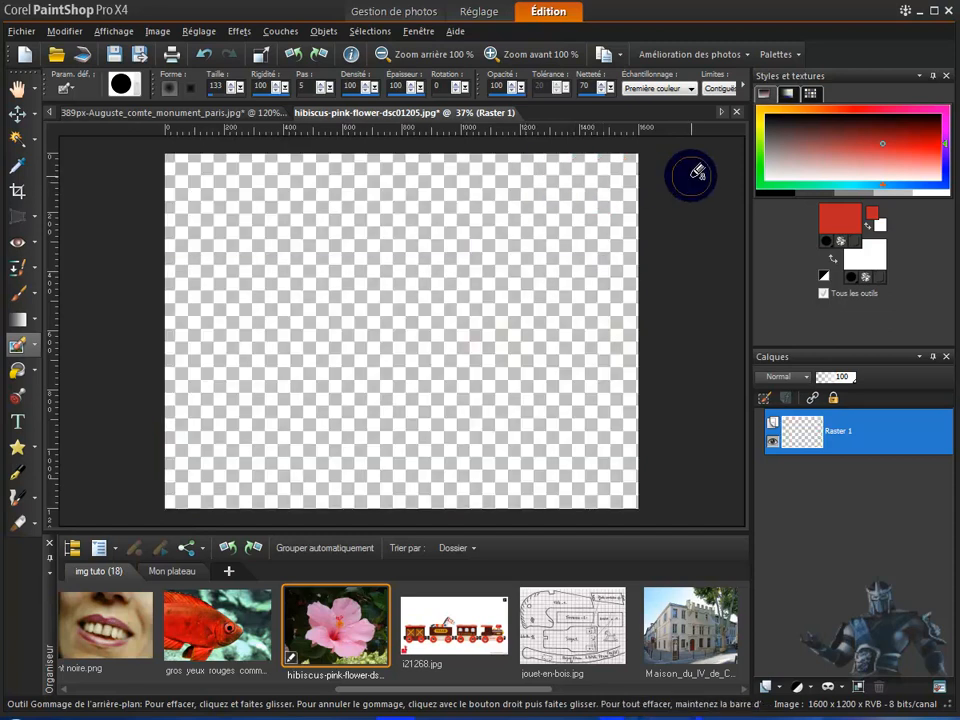
left_click(204, 54)
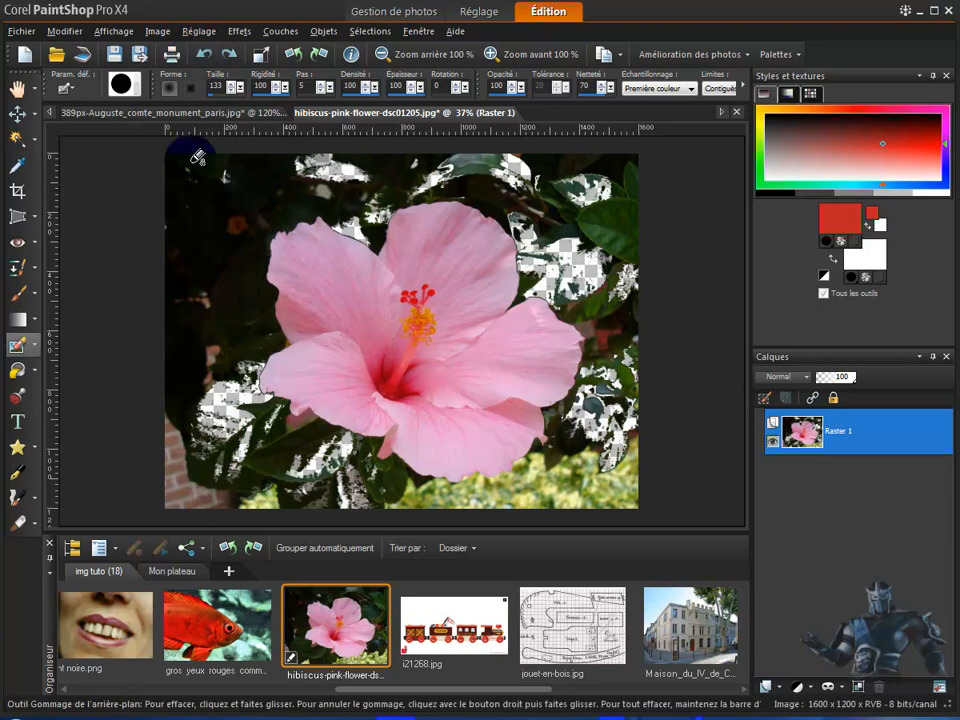
key("ctrl+z")
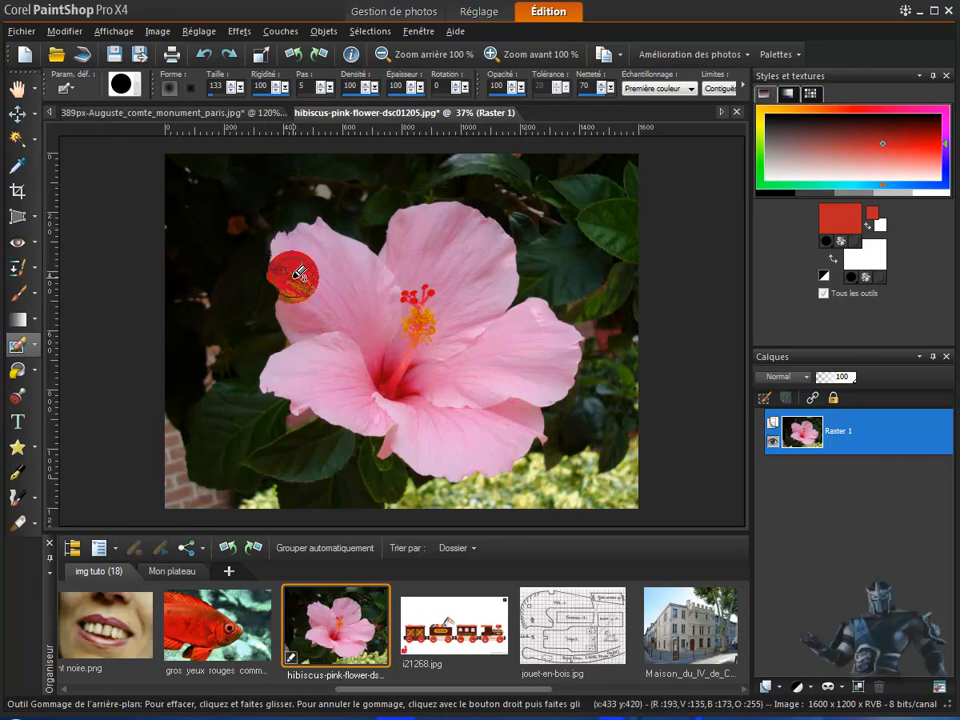
mouse_move(299, 272)
key("Delete")
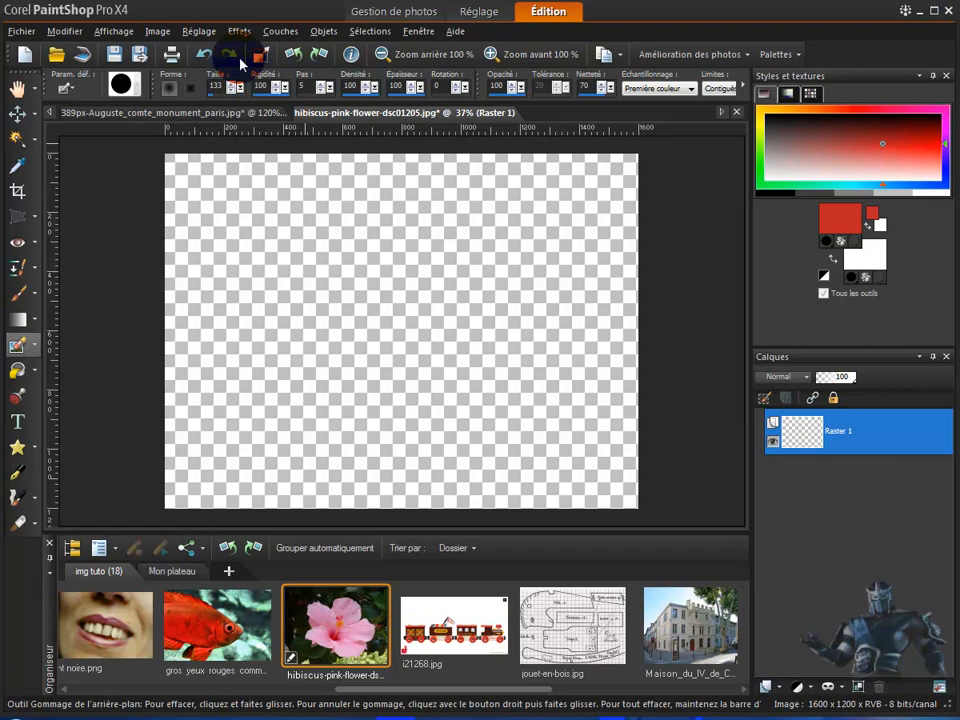
left_click(204, 56)
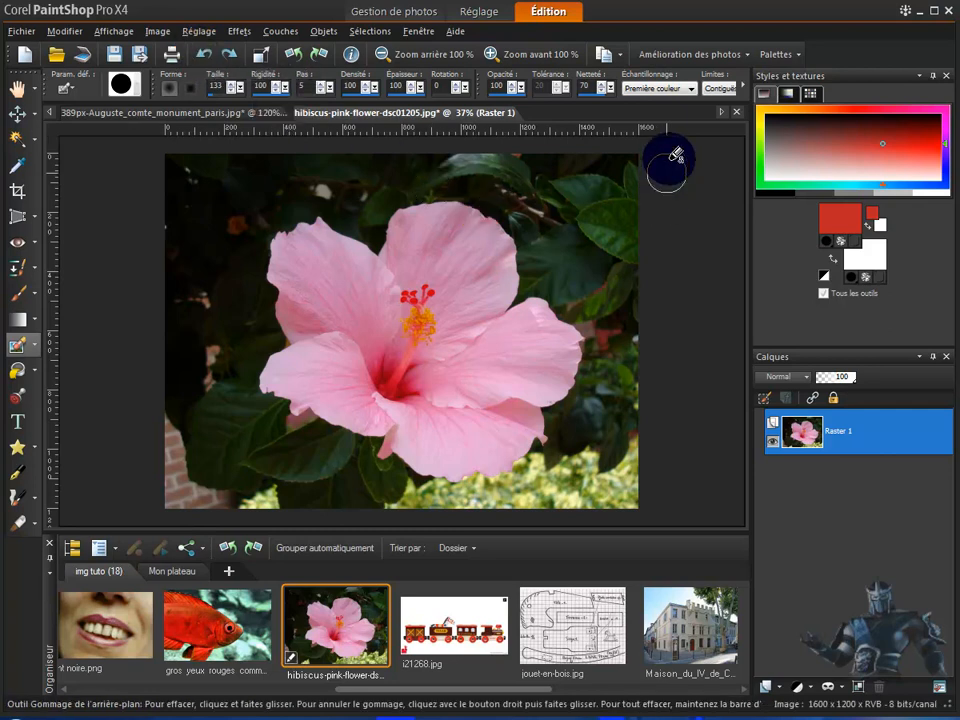
Try the Fond sampling option, and set the background eraser's sampling back to Continu
left_click(690, 89)
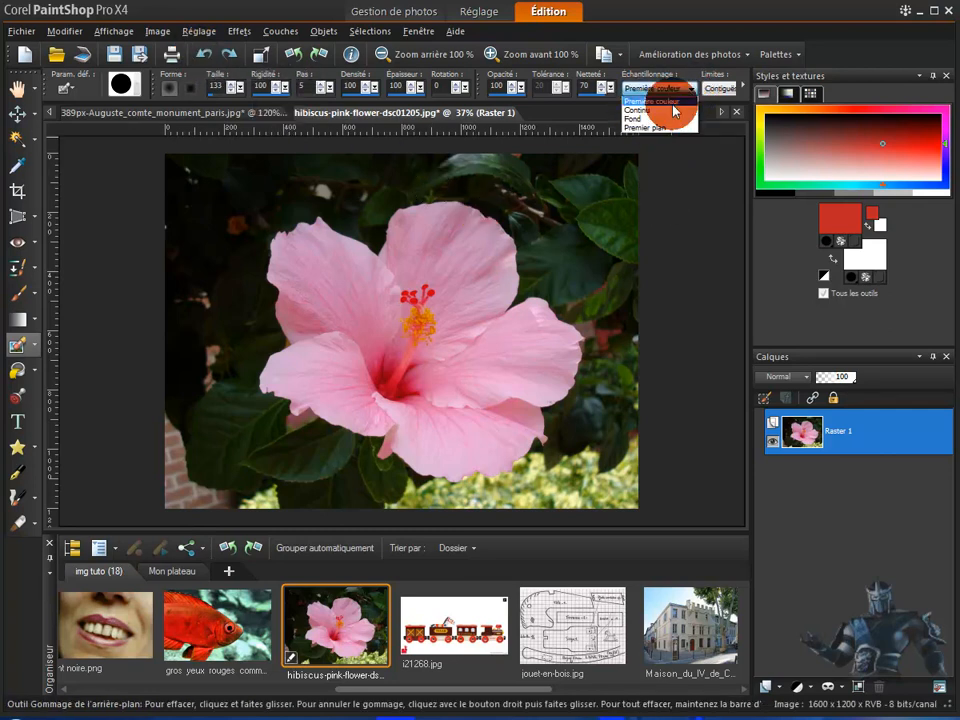
left_click(643, 118)
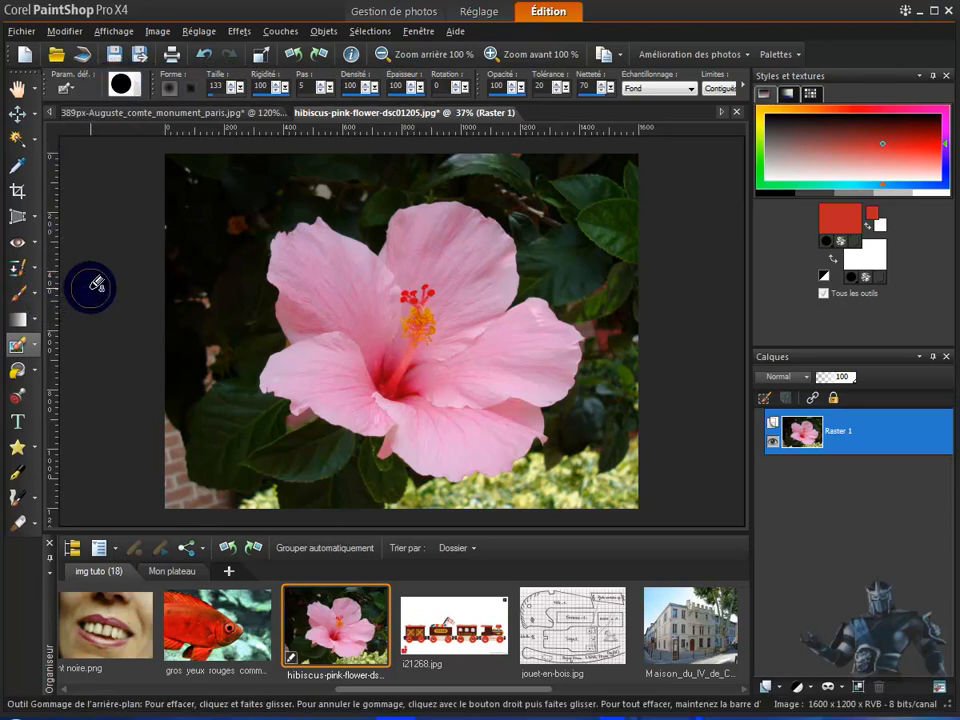
left_click(692, 89)
left_click(680, 109)
Try a background eraser stroke over the edges of the upper petals and undo it
mouse_move(547, 250)
left_mouse_down()
mouse_move(487, 211)
mouse_move(426, 196)
mouse_move(381, 213)
mouse_move(366, 251)
mouse_move(287, 222)
mouse_move(272, 243)
mouse_move(372, 224)
mouse_move(379, 265)
mouse_move(382, 235)
mouse_move(361, 250)
mouse_move(361, 232)
mouse_move(384, 243)
mouse_move(356, 260)
mouse_move(396, 218)
left_mouse_up()
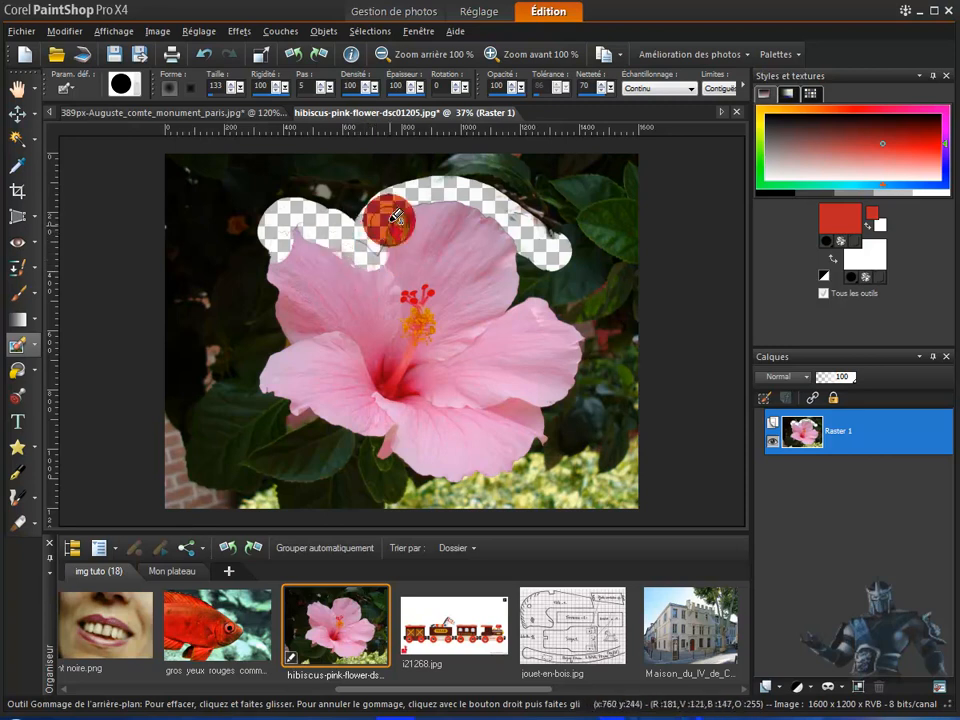
left_click(206, 56)
Erase the background along the flower's outline from the upper right petal around the left side to the bottom
mouse_move(534, 252)
left_mouse_down()
mouse_move(514, 225)
mouse_move(446, 193)
mouse_move(384, 208)
mouse_move(376, 229)
mouse_move(341, 212)
mouse_move(266, 221)
mouse_move(257, 246)
mouse_move(266, 317)
mouse_move(312, 316)
mouse_move(256, 350)
left_mouse_up()
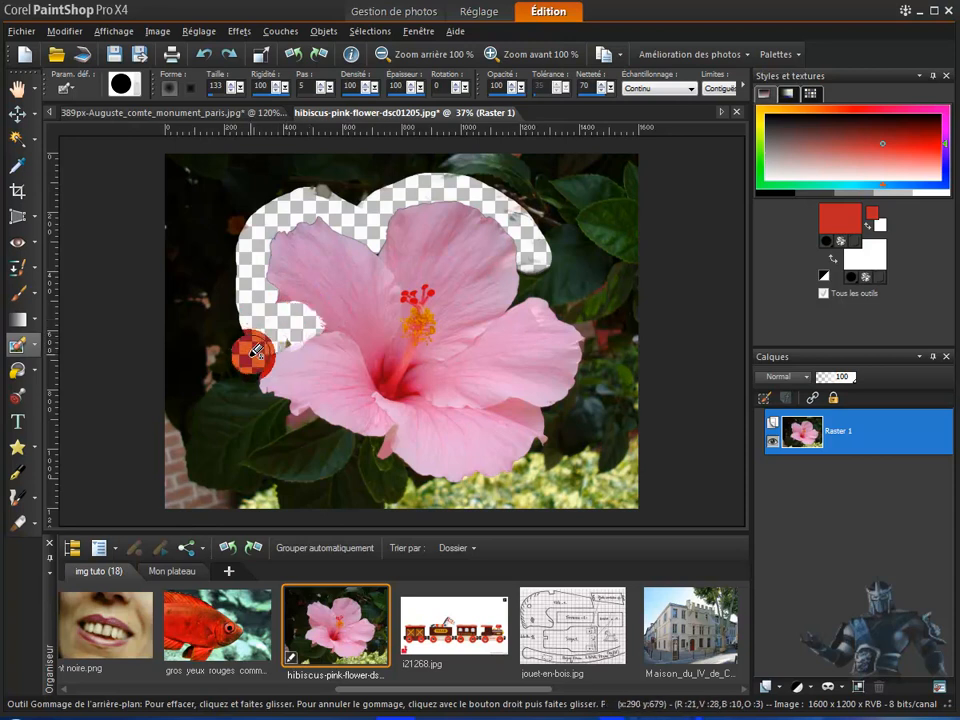
mouse_move(257, 400)
left_mouse_down()
mouse_move(325, 437)
mouse_move(376, 448)
mouse_move(425, 495)
left_mouse_up()
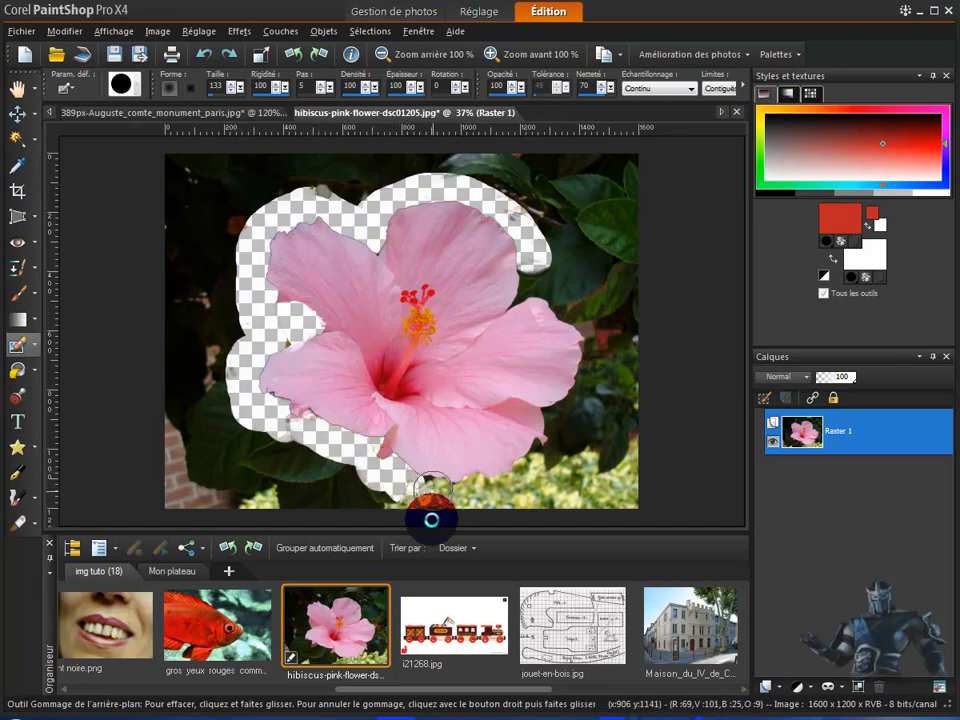